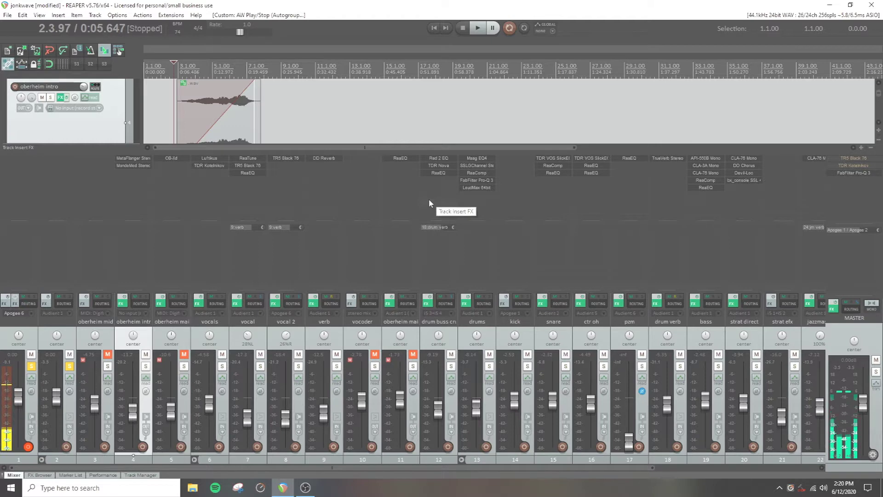
Step: Play the project, solo oberheim intro, view and close its OB-Xd synth, then clear solos
key("space")
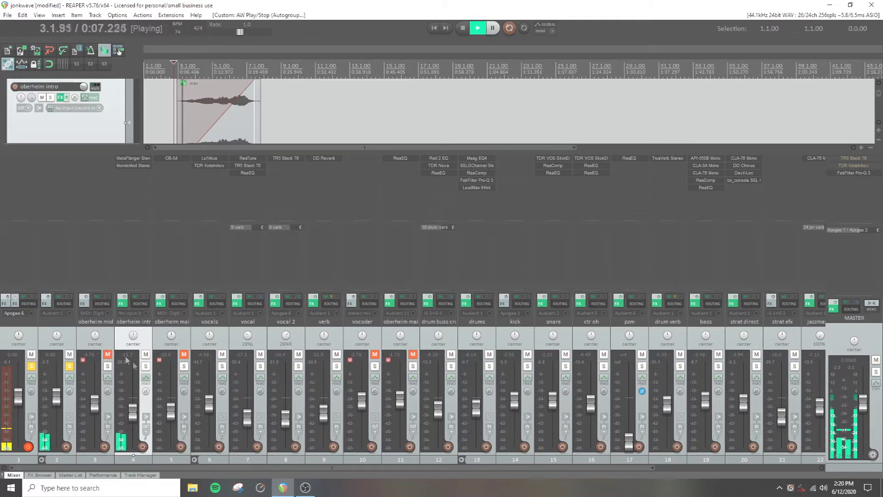
left_click(145, 366)
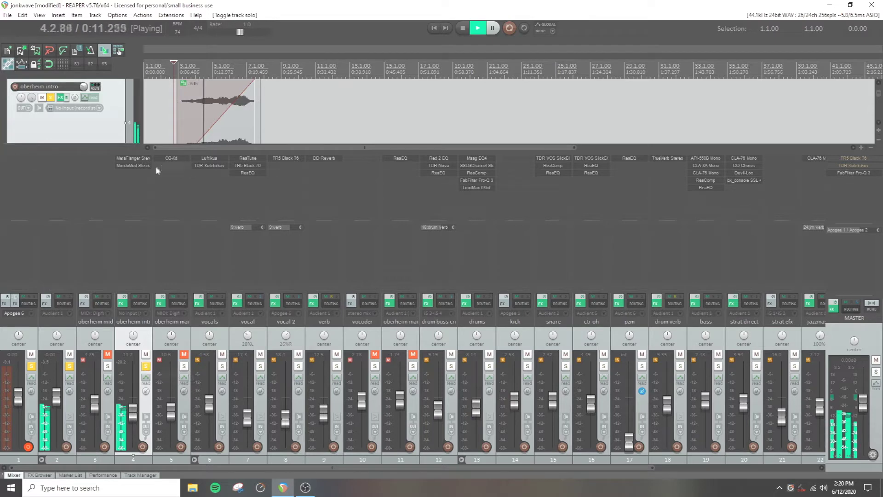
left_click(170, 158)
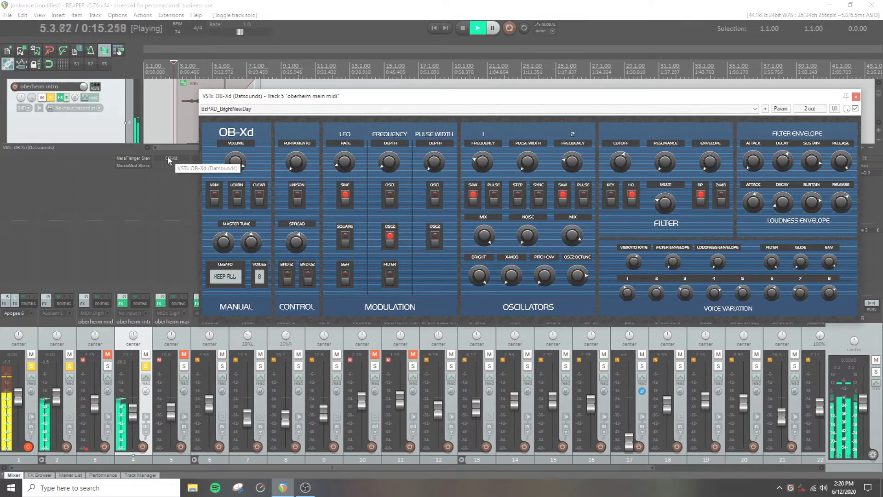
left_click(168, 158)
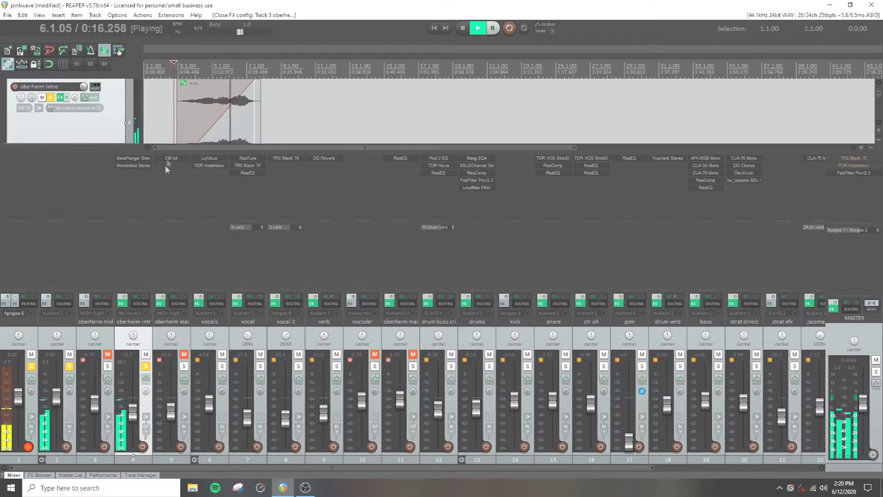
left_click(146, 366)
left_click(489, 366)
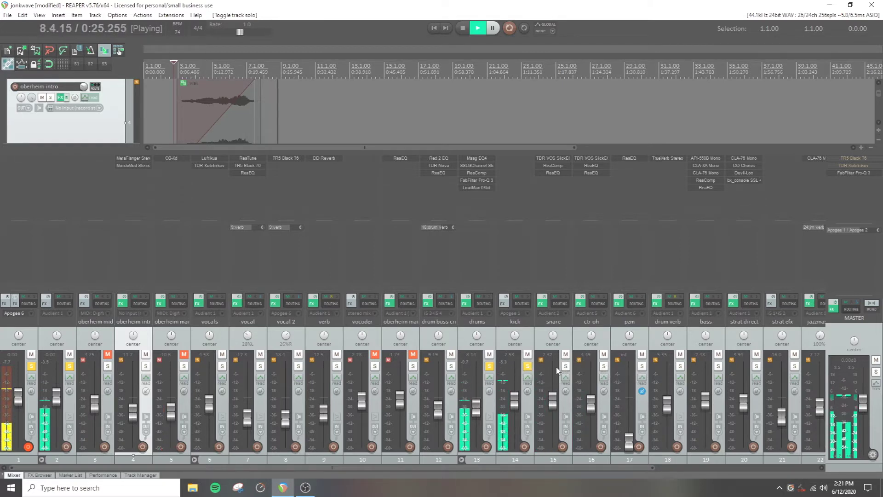
Step: Solo the kick, snare and ctr oh drum tracks in turn, then unsolo ctr oh
left_click(528, 366)
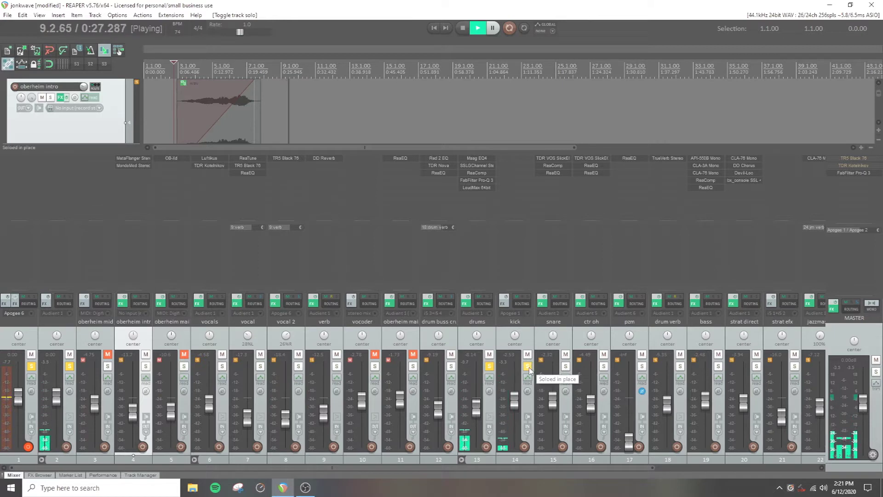
left_click(565, 366)
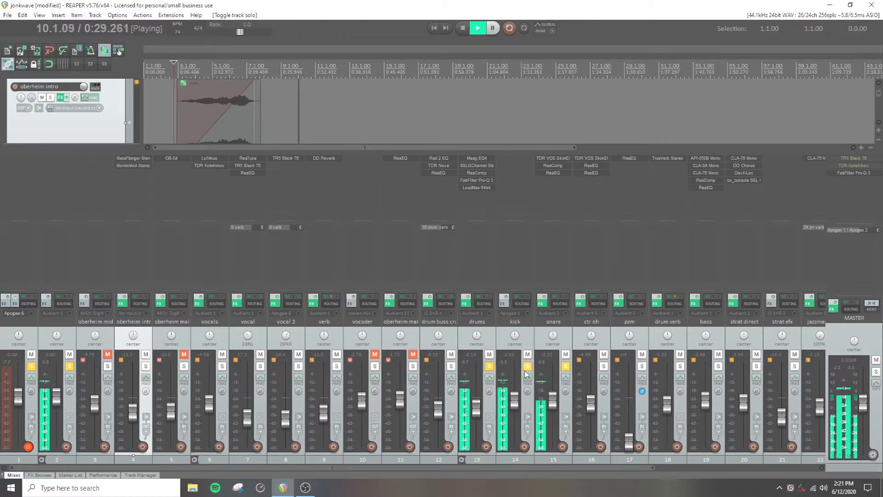
left_click(565, 366)
left_click(603, 366)
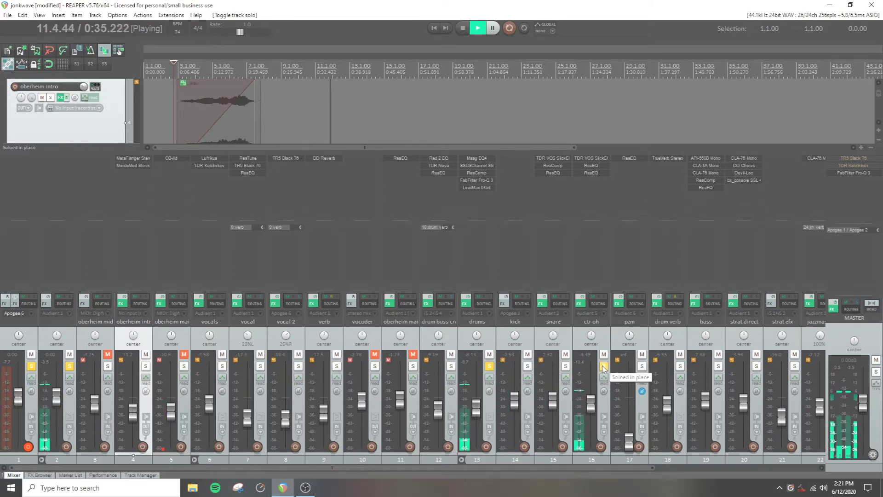
left_click(603, 366)
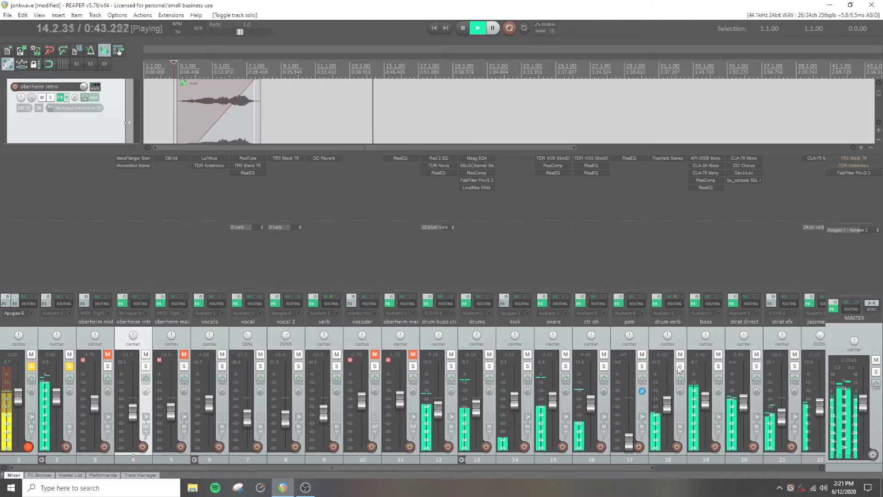
Step: Solo drum verb, then bass, then strat direct, and unsolo the bass track
left_click(680, 366)
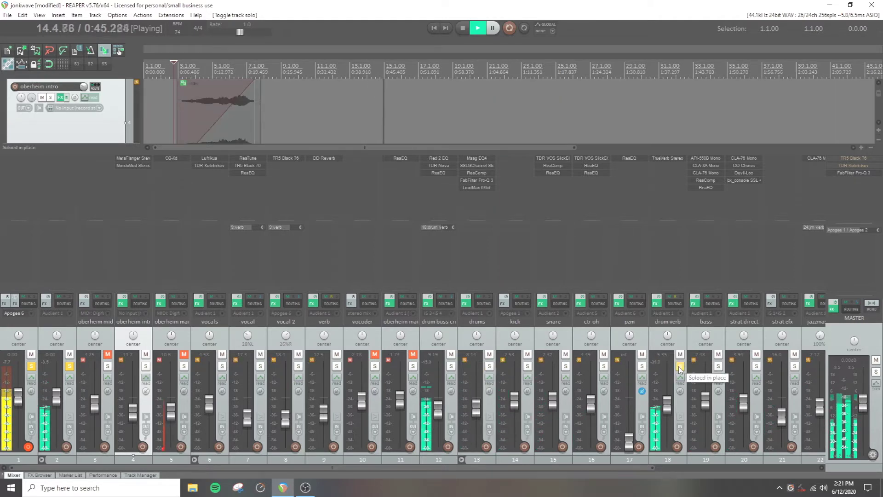
left_click(680, 366)
left_click(718, 366)
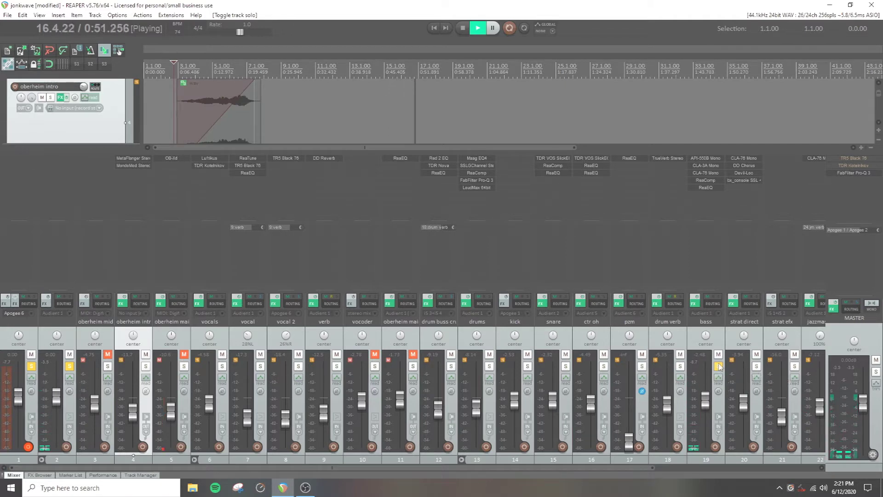
left_click(756, 366)
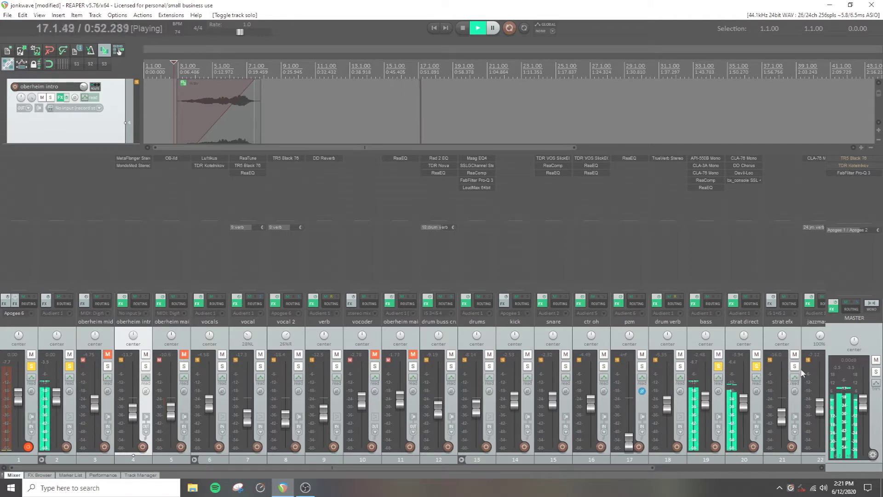
left_click(719, 367)
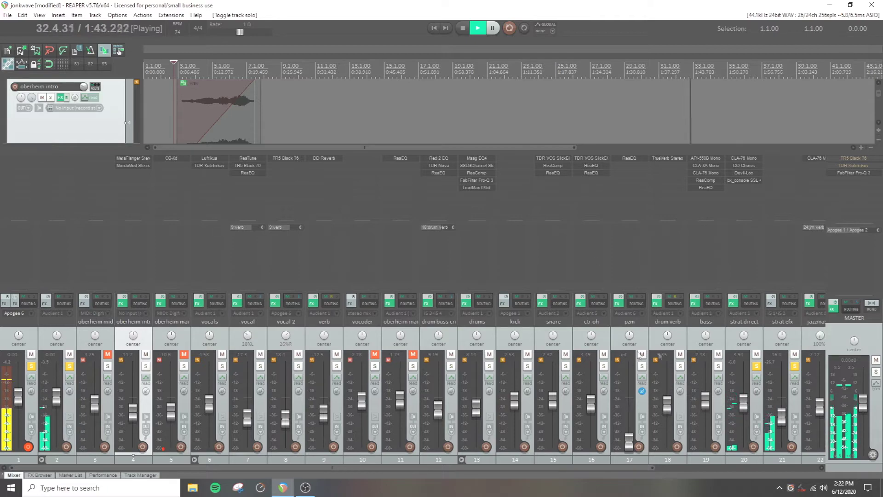
left_click_drag(648, 467, 731, 467)
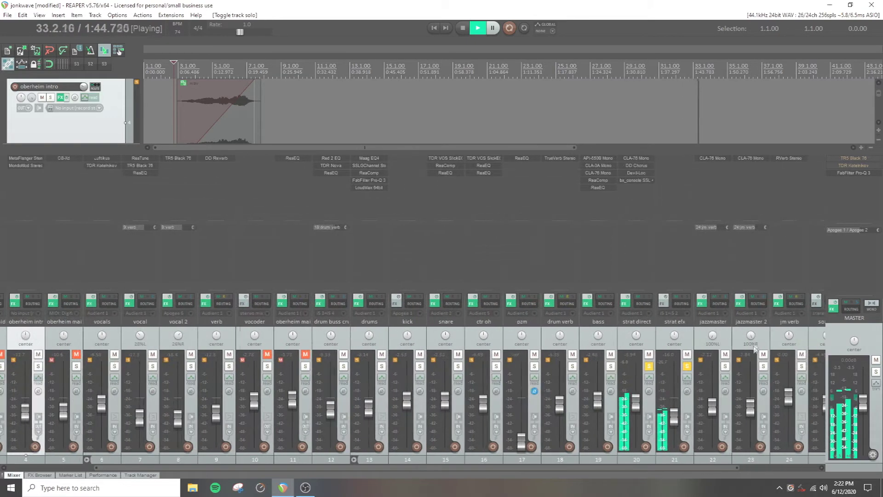
Step: Solo jazzmaster and jazzmaster 2, and unsolo strat direct and strat efx
left_click(724, 365)
left_click(763, 366)
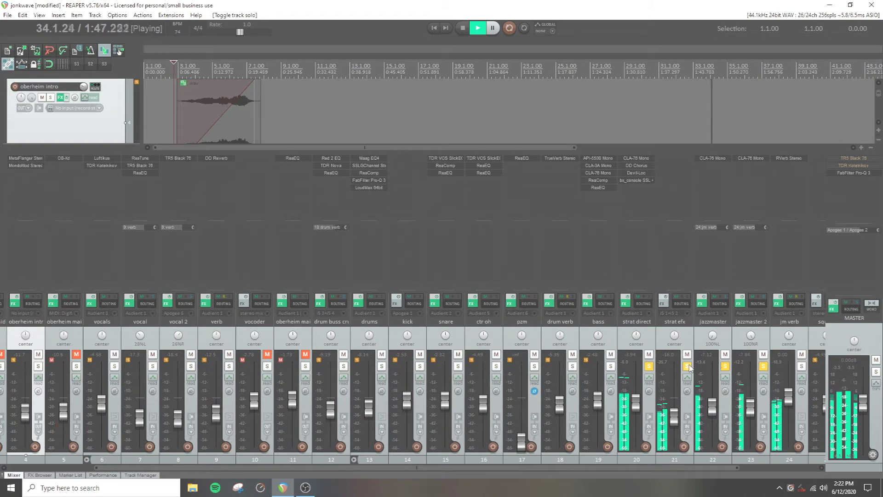
left_click(686, 365)
left_click(649, 366)
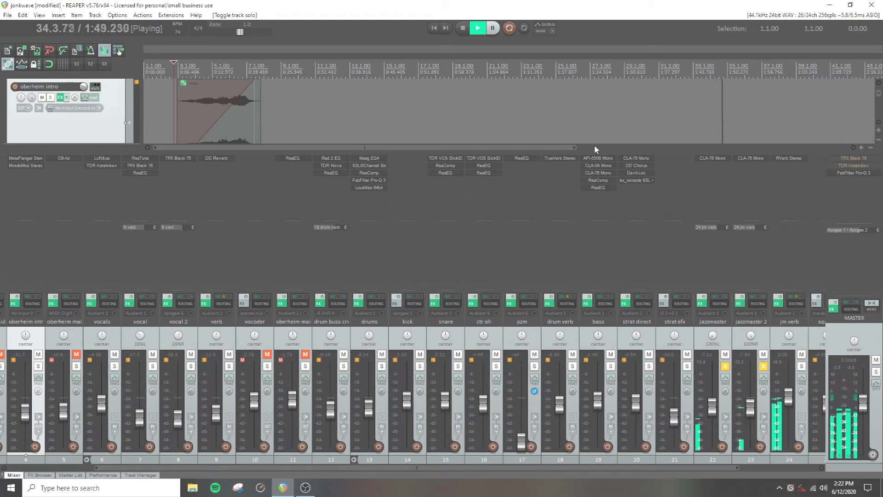
Step: With the mixer hidden, replay from the jazzmaster item and trim the jazzmaster 2 item's start
key("ctrl+m")
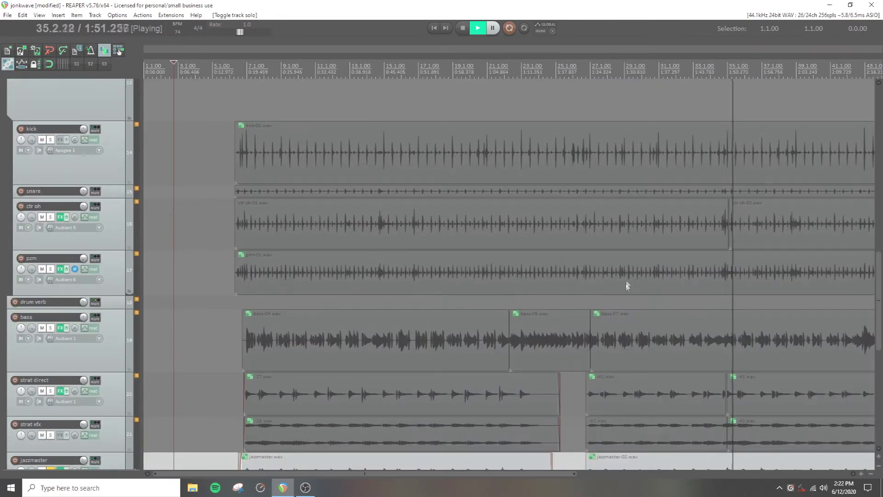
scroll(627, 285, "down", 2)
scroll(237, 348, "down", 2)
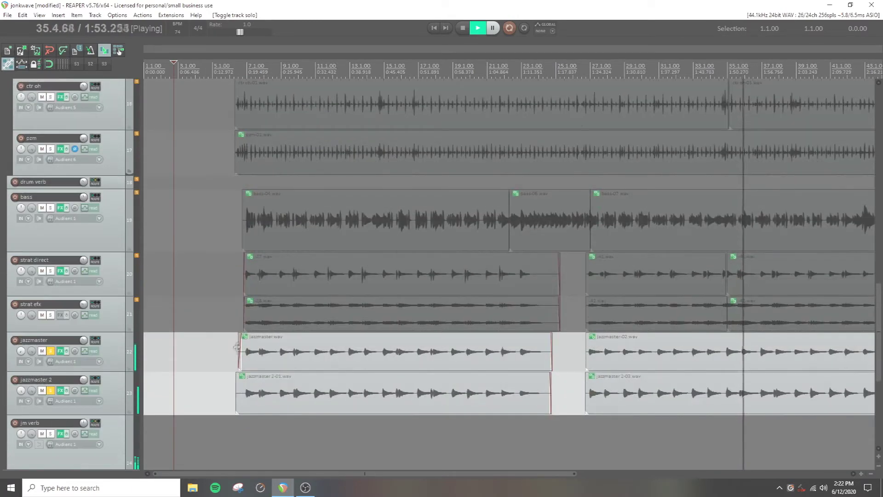
left_click(237, 347)
key("space")
key("space")
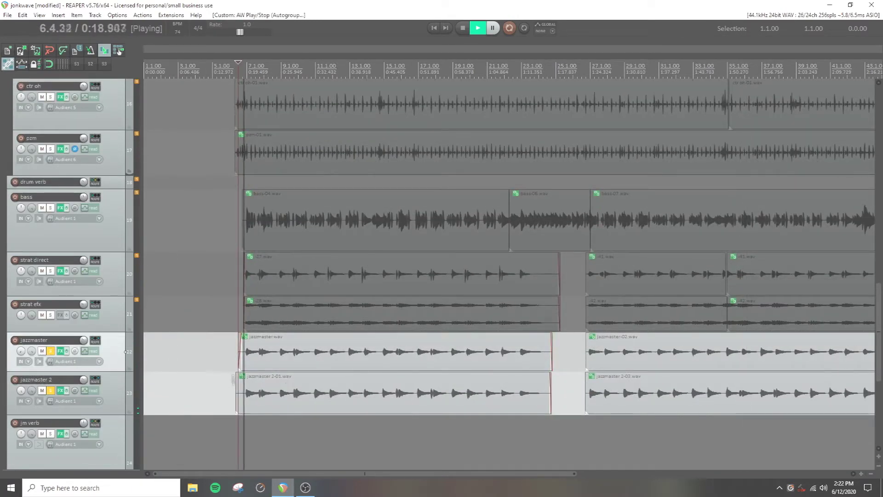
left_click_drag(233, 379, 240, 378)
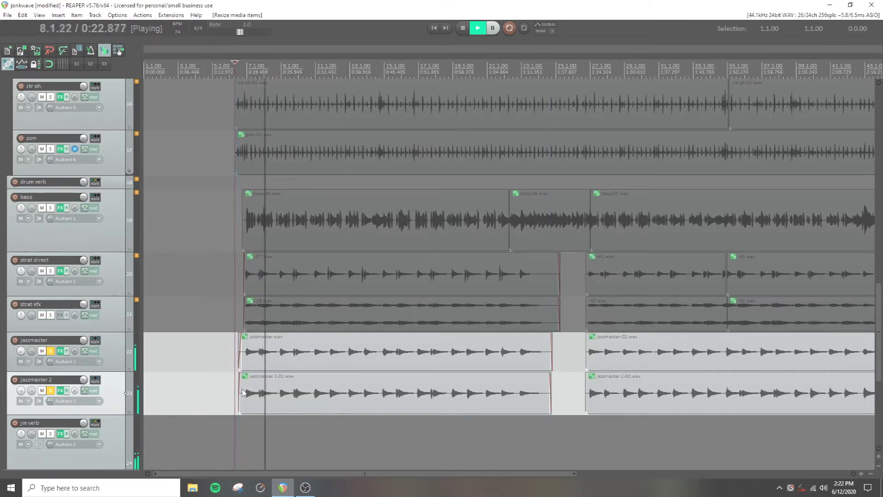
key("ctrl+m")
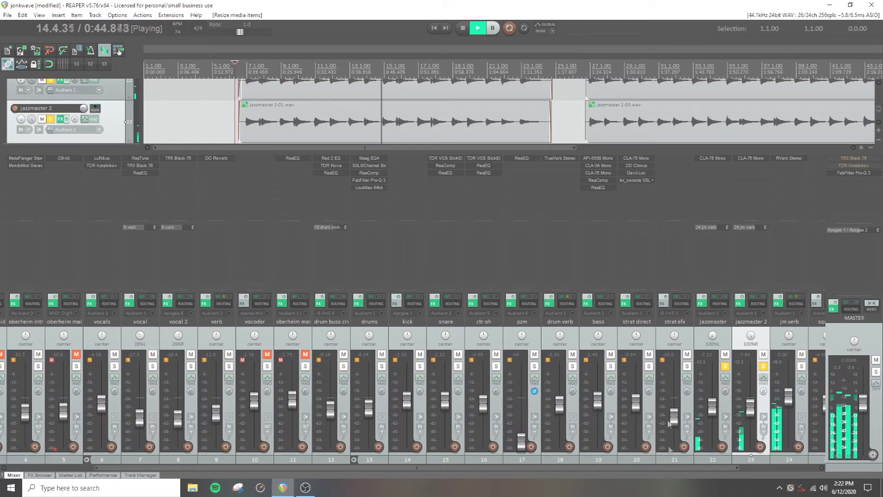
scroll(791, 476, "right", 3)
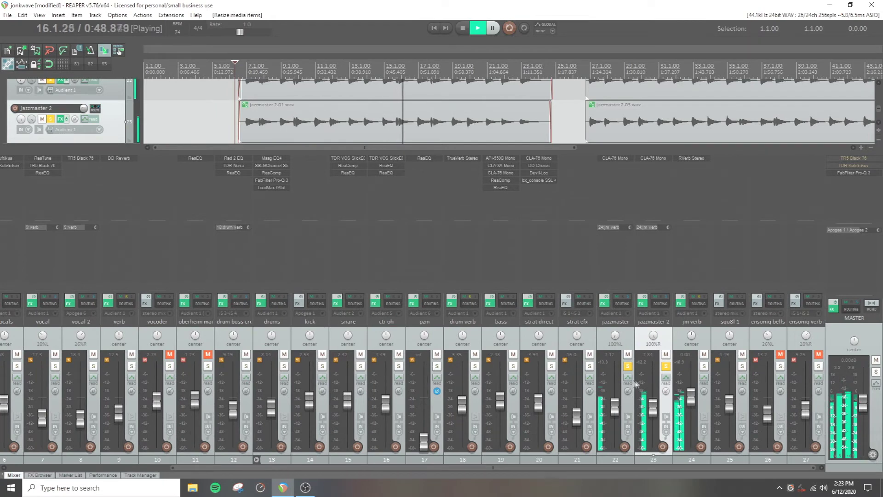
Step: Unsolo jazzmaster 2 and jazzmaster, and toggle squib 1's solo on and off
left_click(742, 366)
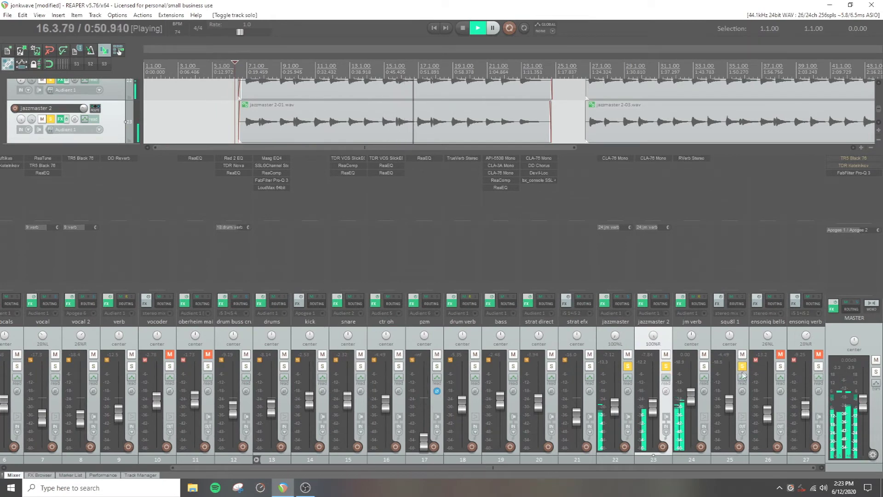
left_click(666, 366)
left_click(627, 367)
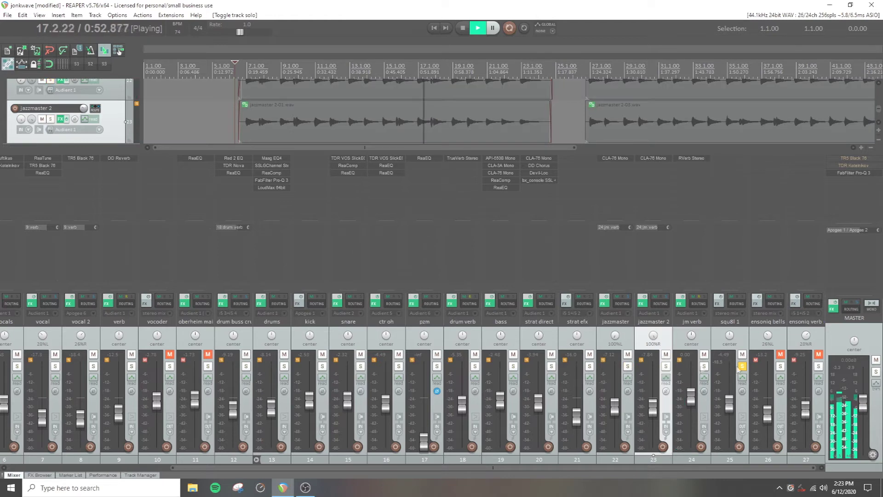
left_click(743, 365)
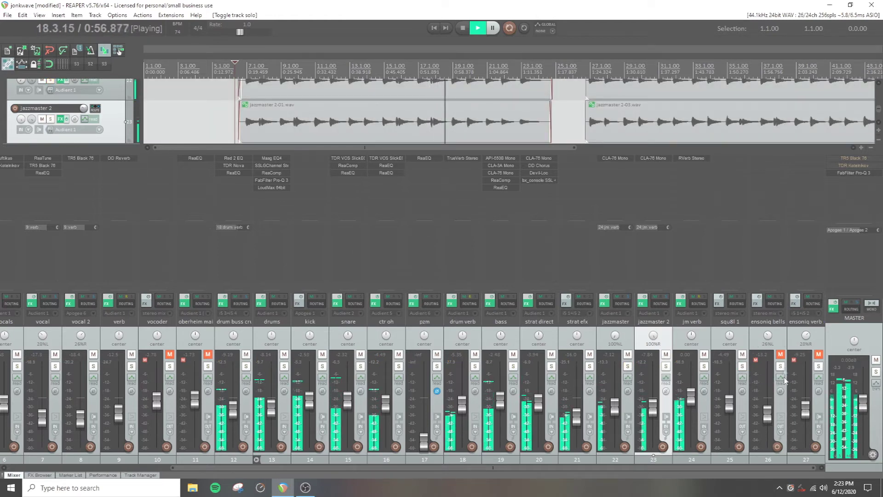
left_click_drag(680, 470, 510, 470)
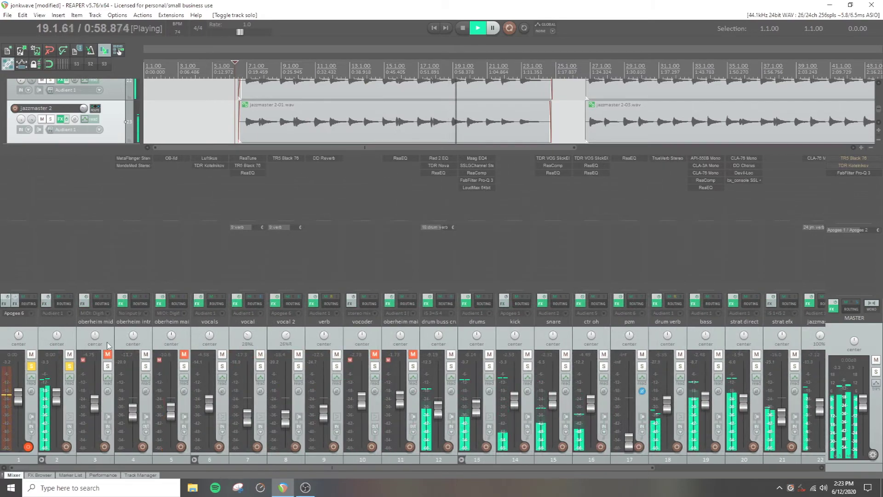
Step: Audition track 5 soloed, then drum buss and drums together, then clear all solos
left_click(184, 366)
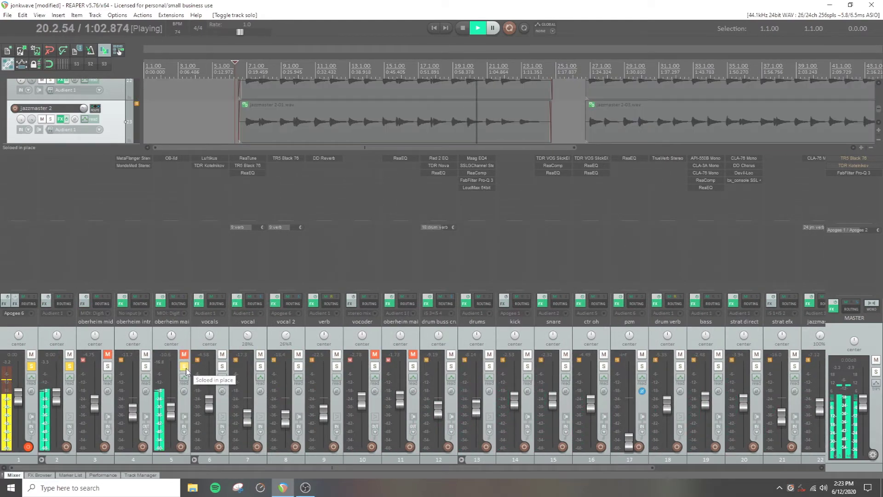
left_click(184, 366)
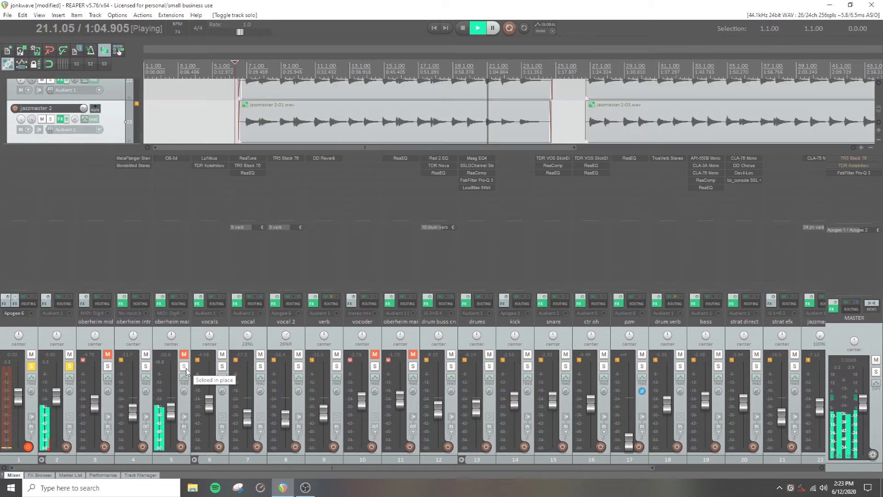
left_click_drag(392, 469, 694, 468)
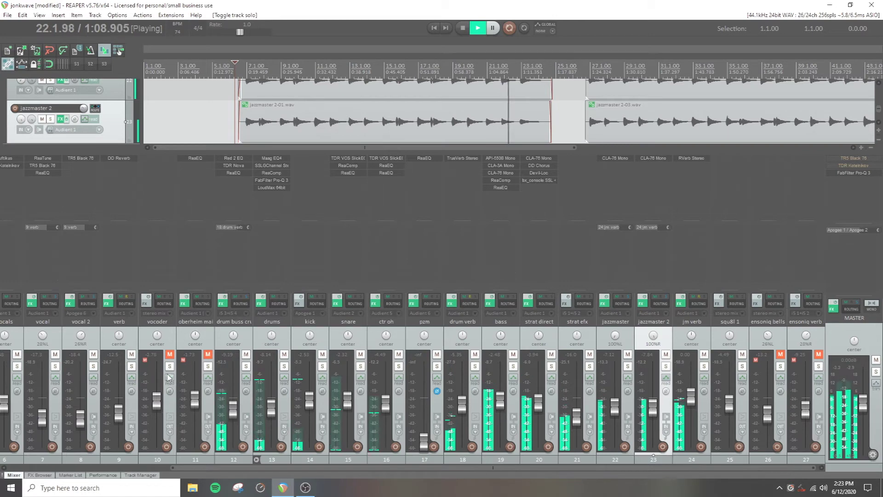
left_click(246, 366)
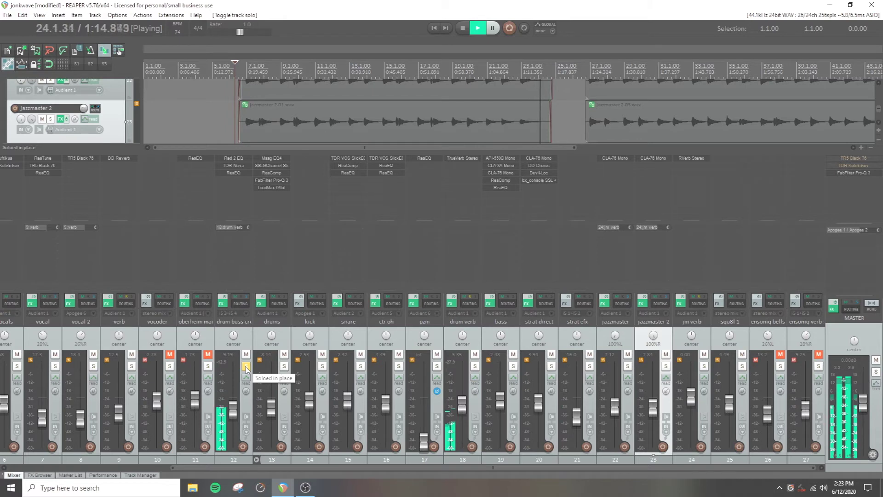
left_click(282, 368)
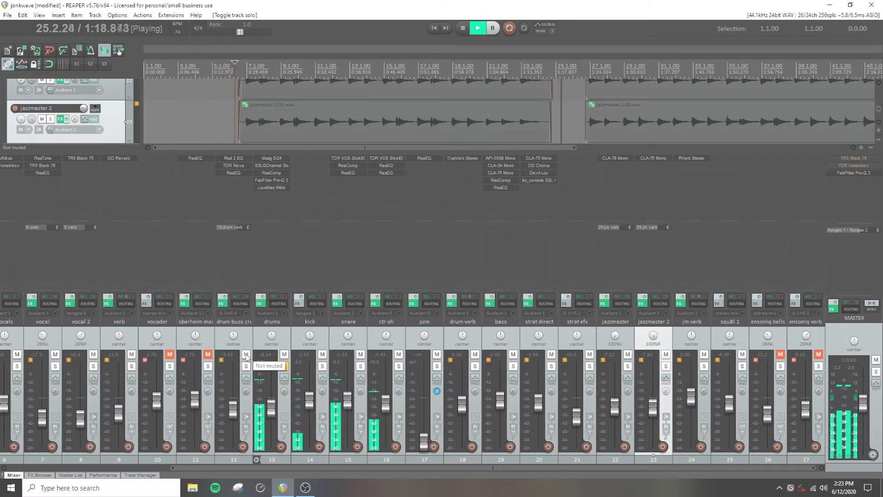
left_click(246, 365)
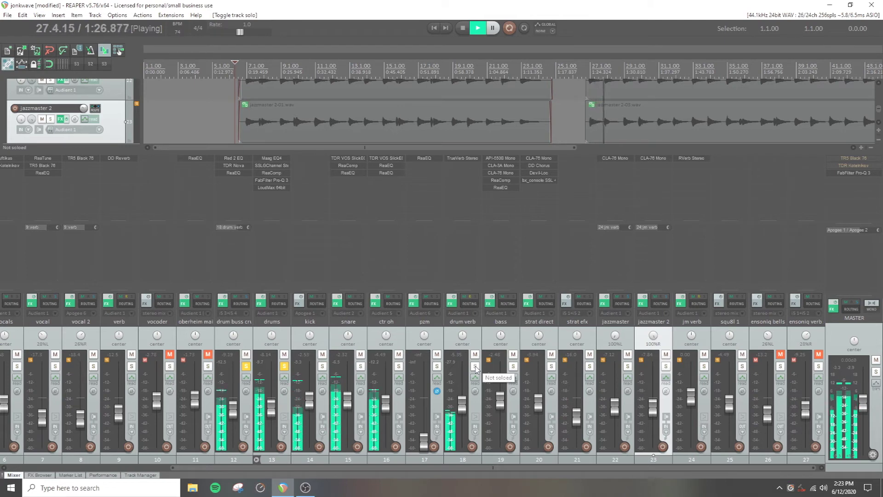
key("ctrl+a")
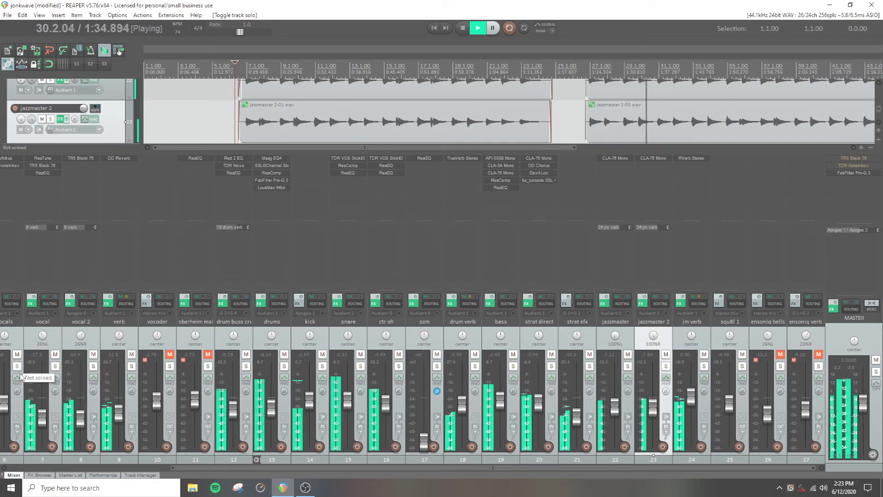
left_click_drag(183, 466, 122, 416)
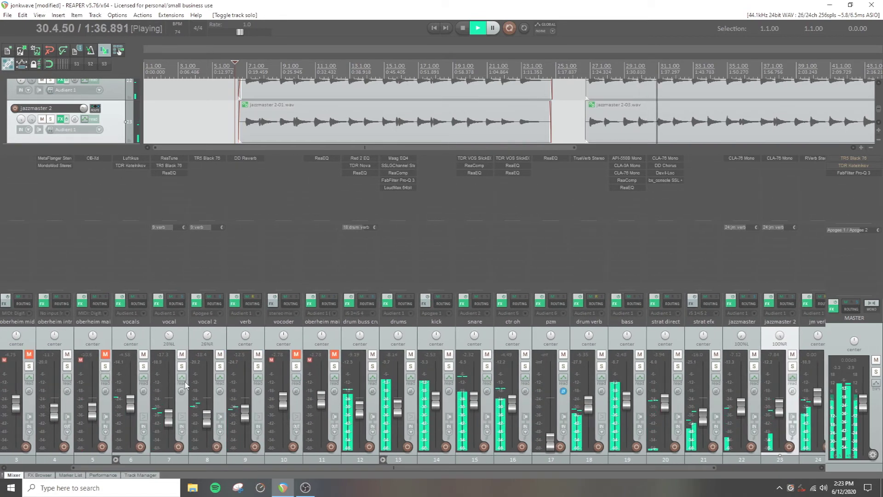
left_click(144, 367)
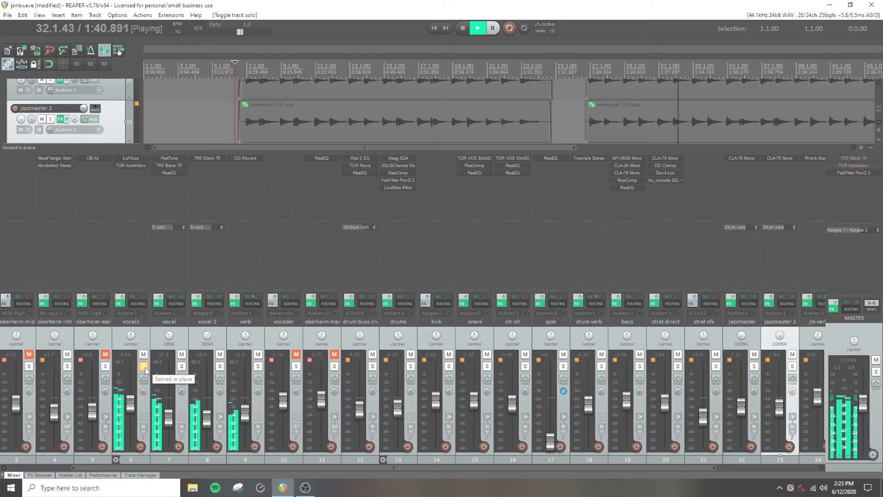
left_click(144, 367)
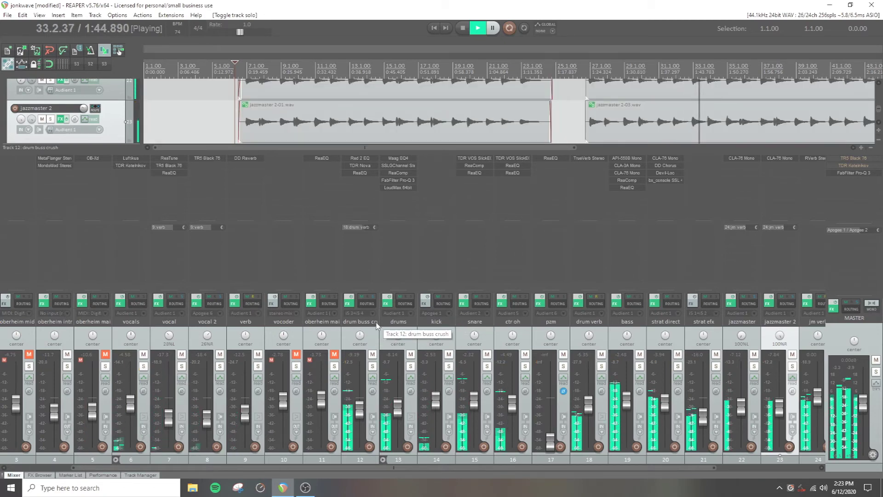
left_click(144, 367)
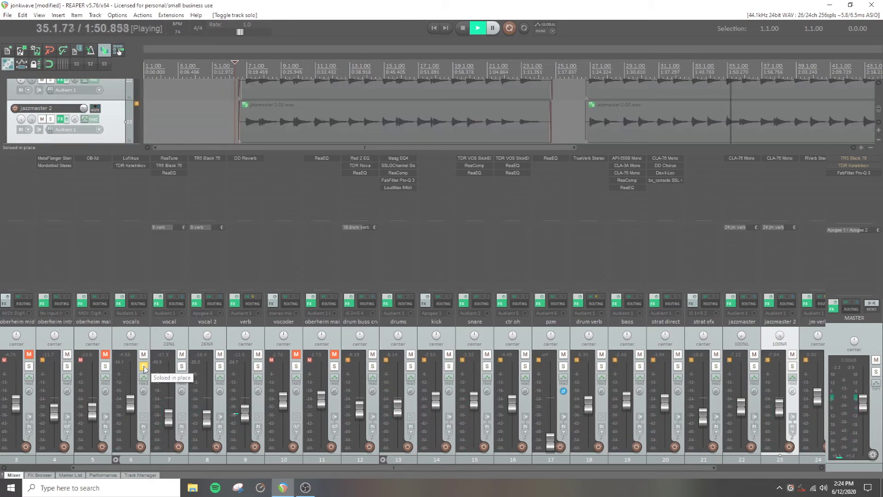
left_click(145, 367)
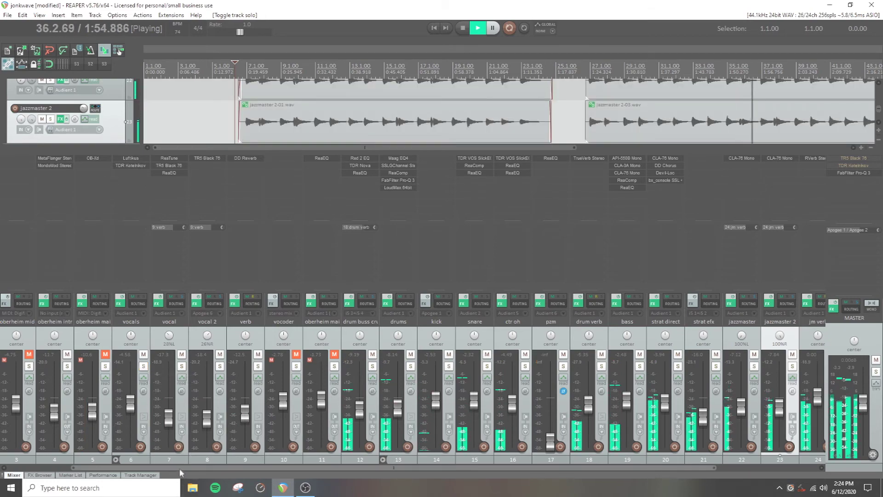
mouse_move(196, 468)
left_mouse_down()
mouse_move(11, 473)
mouse_move(517, 477)
left_mouse_up()
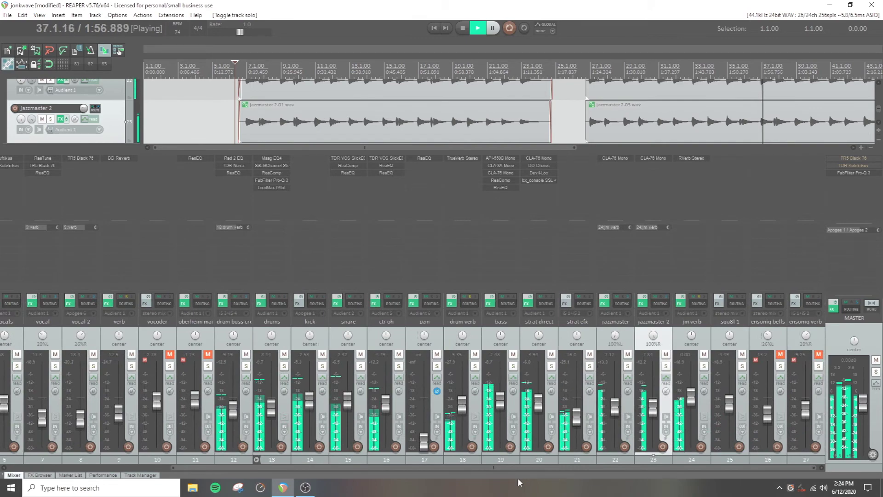
left_click_drag(470, 479, 77, 493)
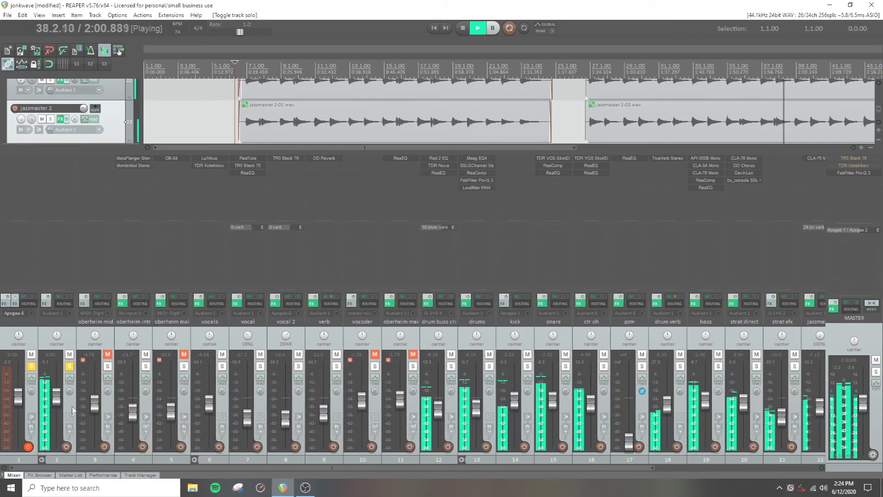
left_click_drag(55, 396, 57, 414)
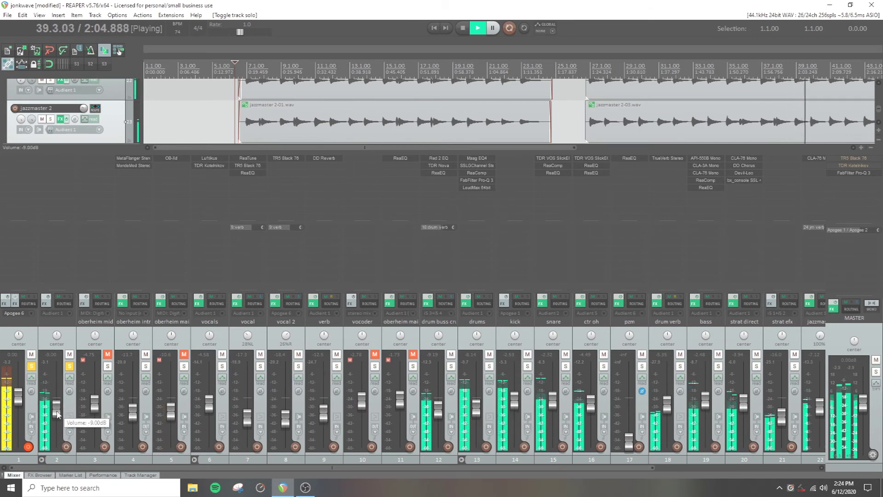
left_click_drag(57, 415, 58, 415)
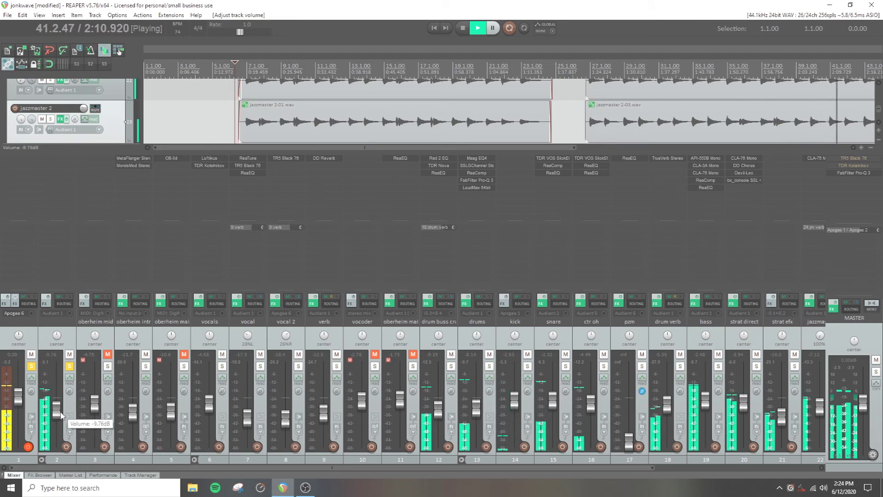
scroll(60, 416, "down", 2)
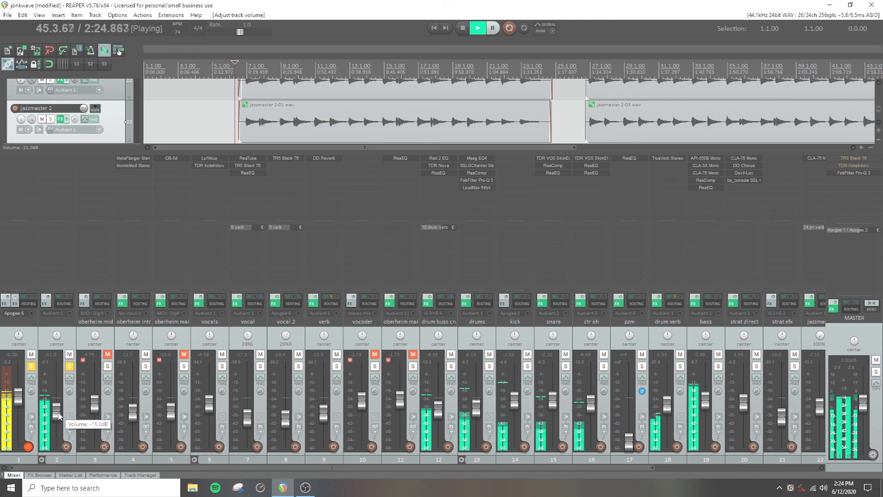
double_click(59, 415)
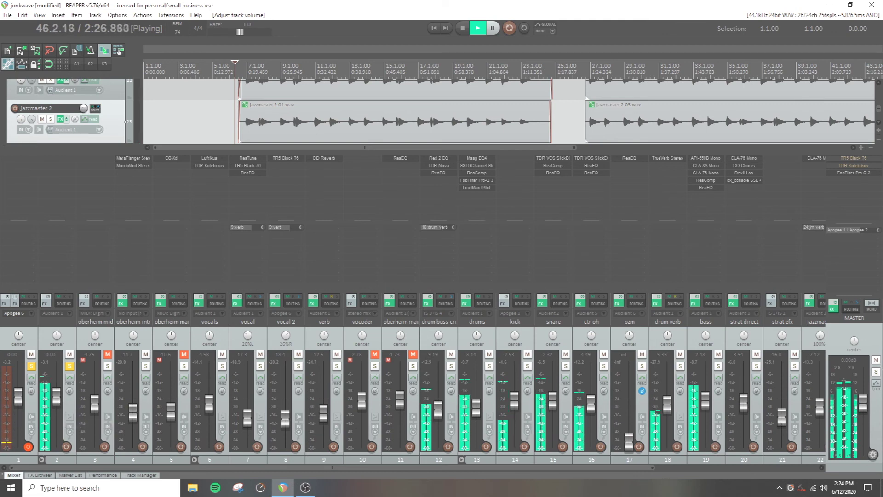